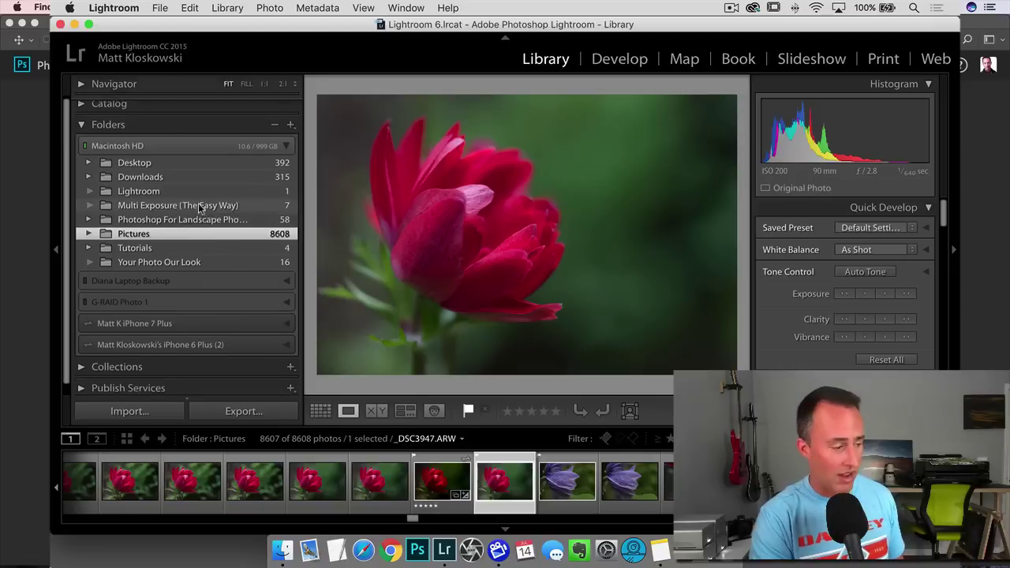
Step: Expand the G-RAID Photo 1 drive to list its folders, such as Iceland and Glacier National Park
scroll(199, 208, down, 1)
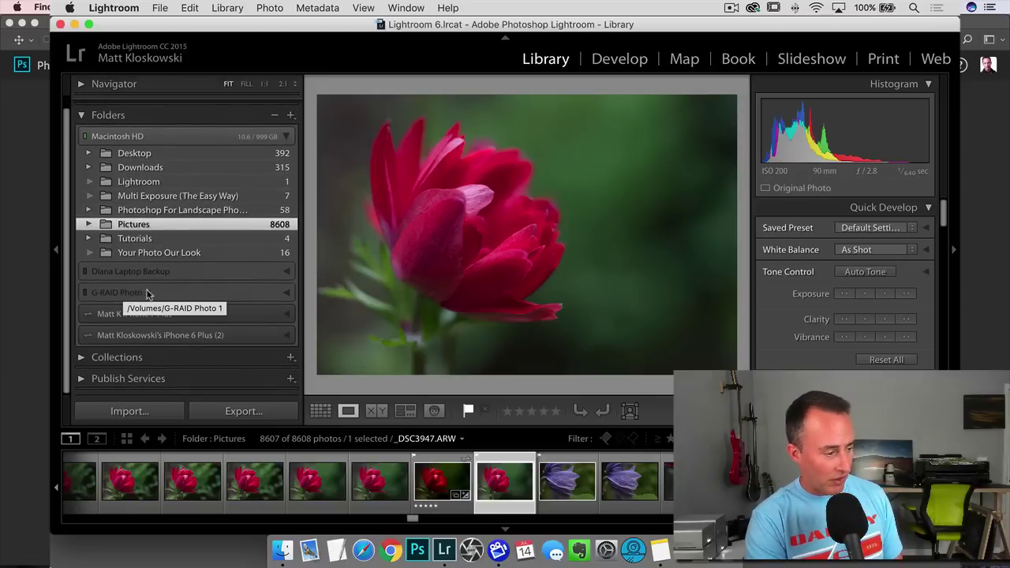
click(278, 292)
scroll(183, 304, down, 5)
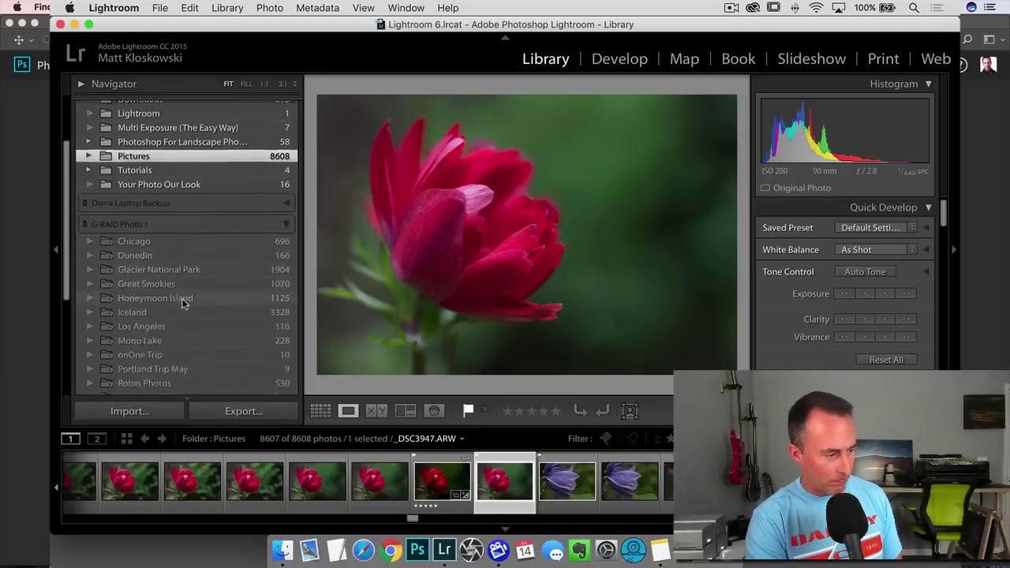
scroll(183, 304, down, 5)
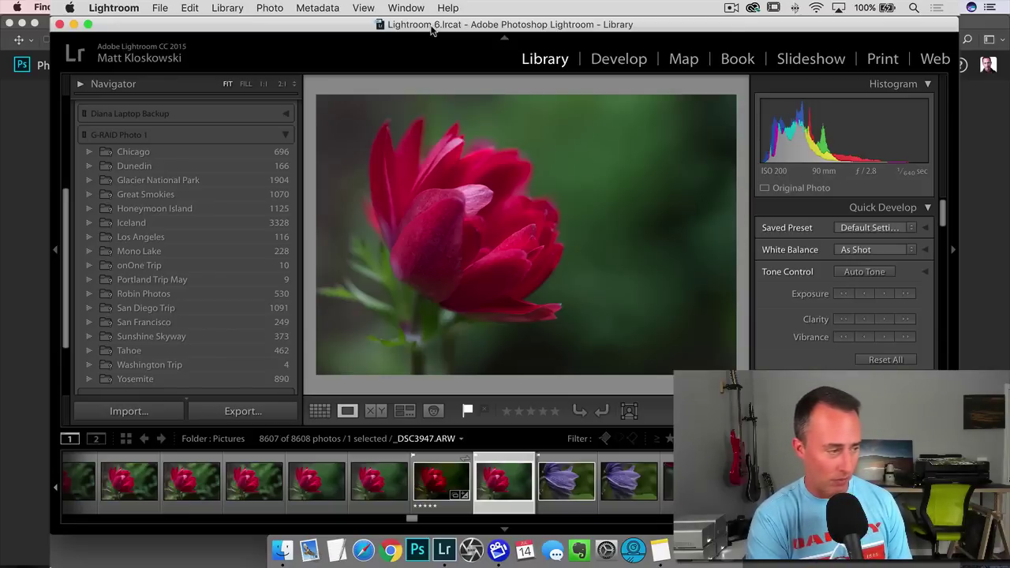
Step: Open Catalog Settings to see where Lightroom 6.lrcat is stored
click(117, 9)
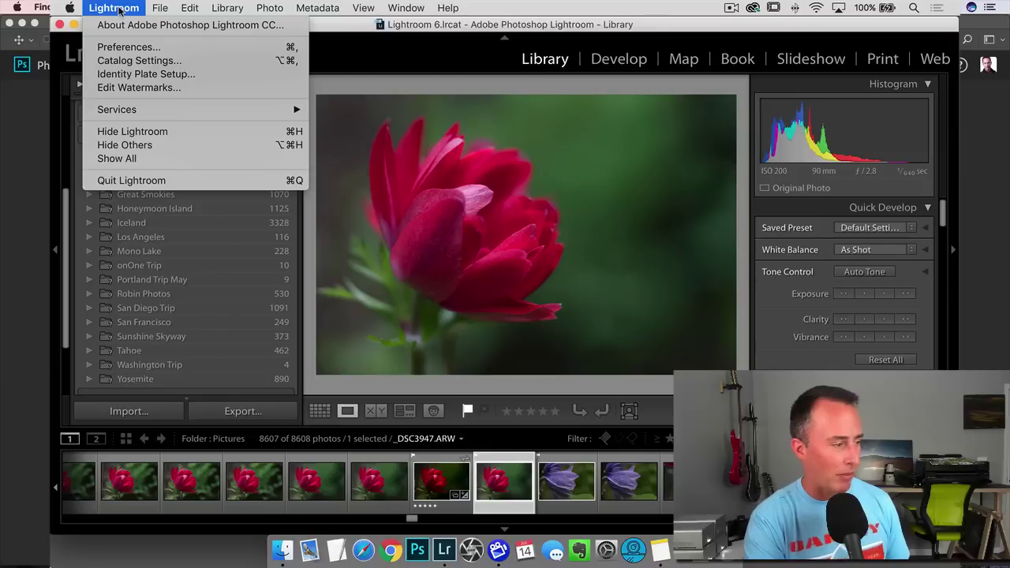
click(199, 60)
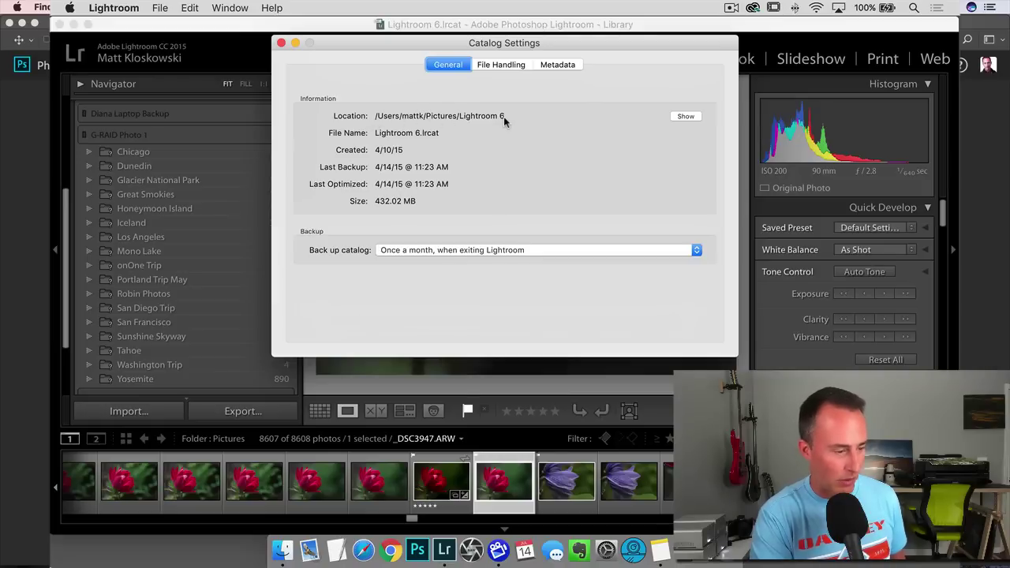
Step: Reveal the Lightroom 6 folder in Finder, select Lightroom 6.lrcat, and close Catalog Settings
click(684, 117)
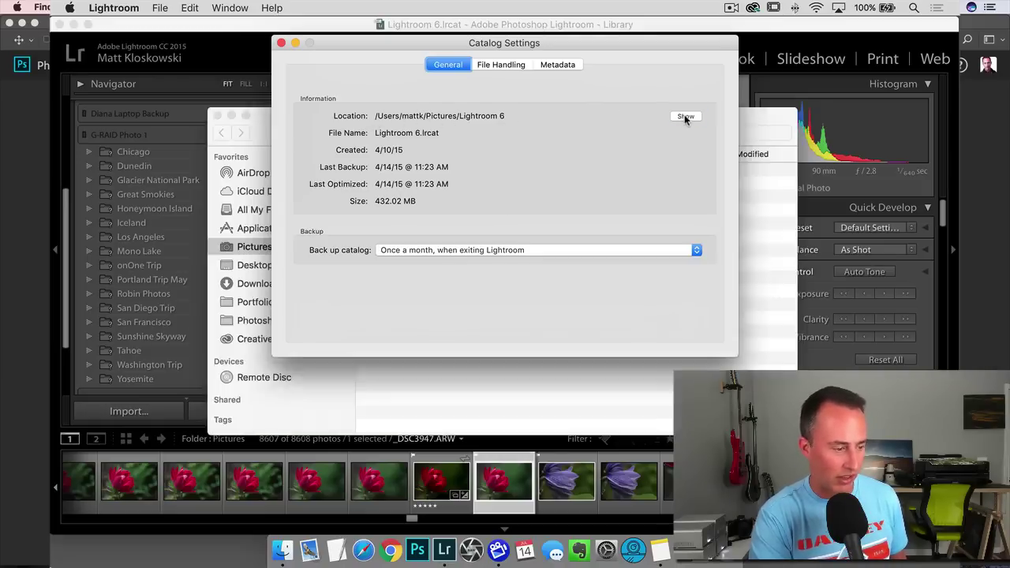
scroll(500, 307, down, 3)
scroll(501, 306, down, 3)
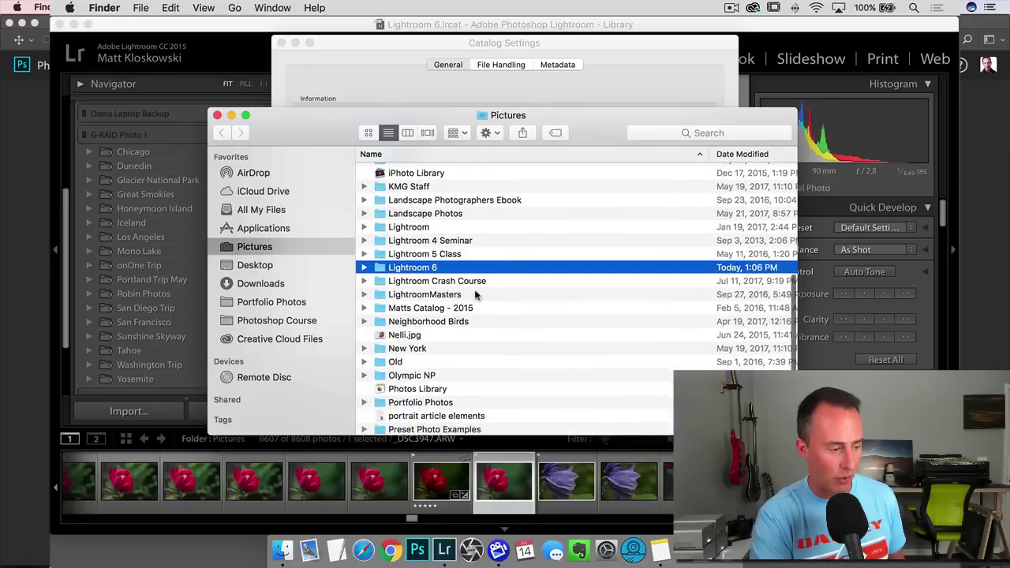
double_click(418, 267)
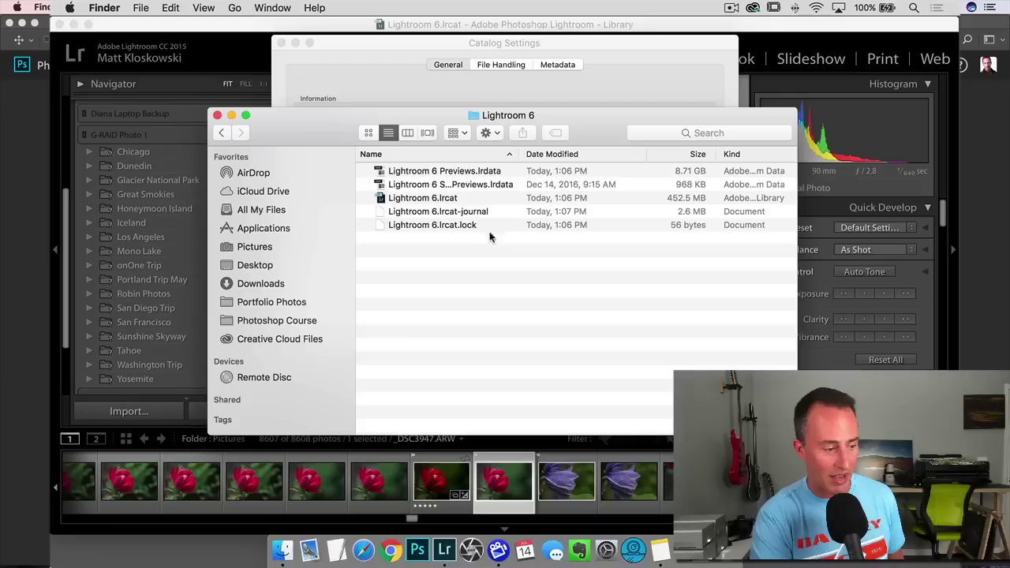
click(442, 199)
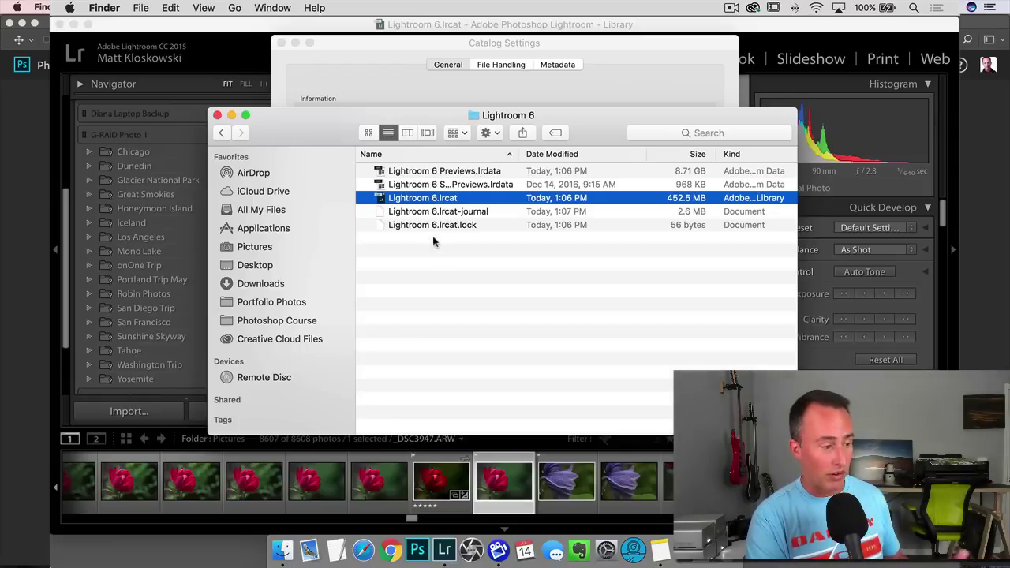
click(372, 45)
click(280, 44)
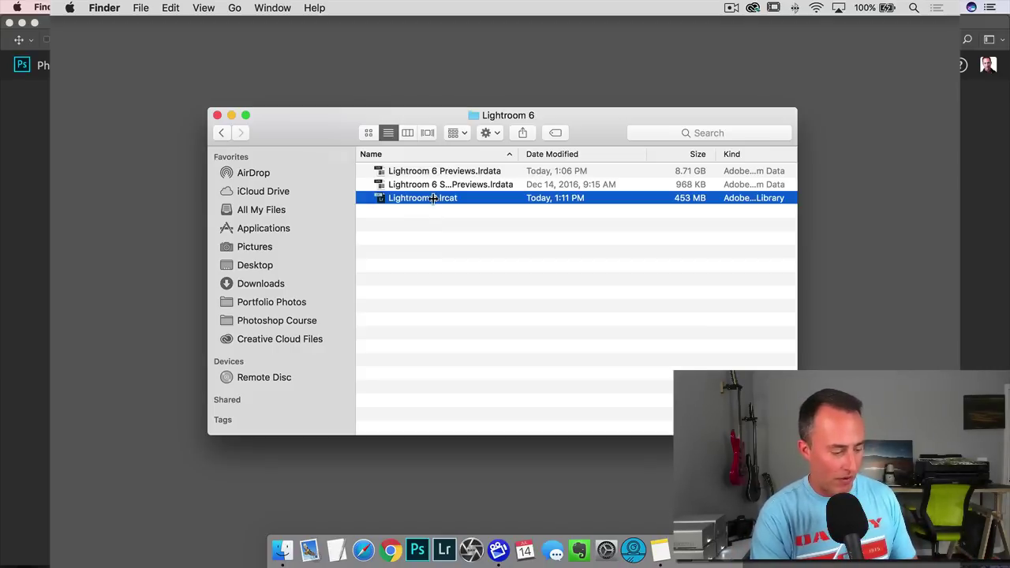
Step: Go up to Pictures and AirDrop the Lightroom 6 folder to the other Mac
key(super+Up)
scroll(402, 286, down, 5)
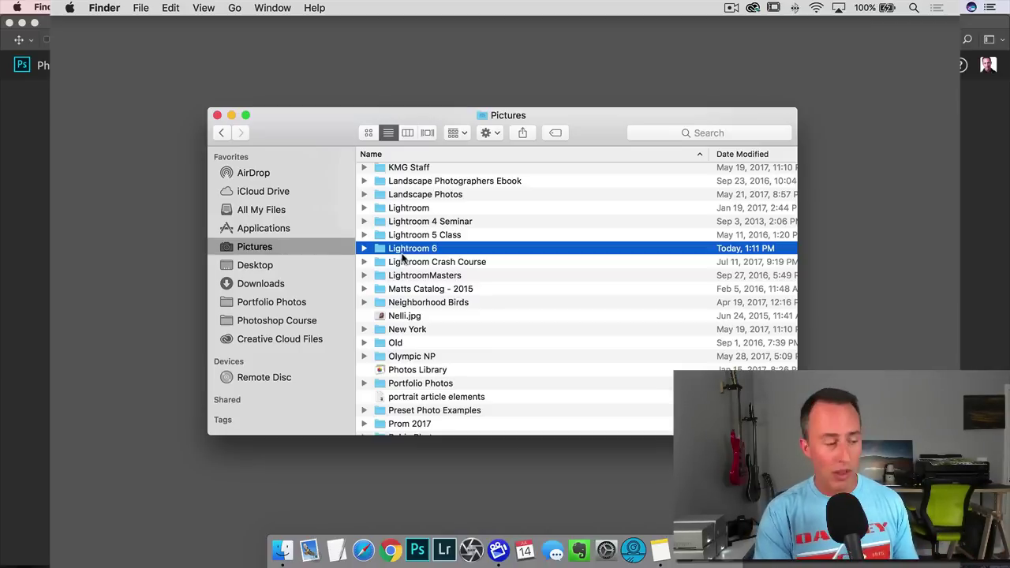
click(288, 174)
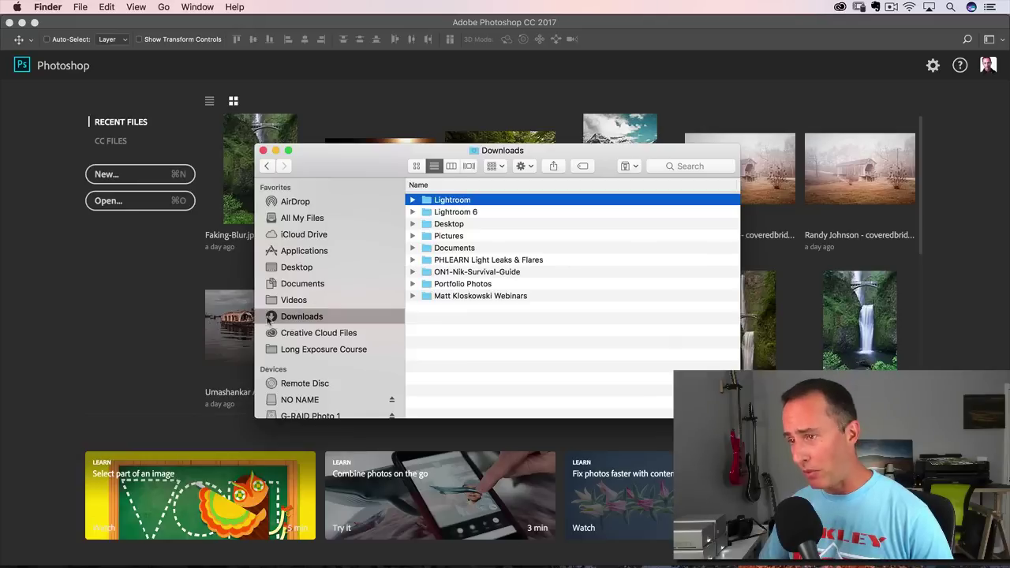
Step: Open Lightroom 6.lrcat from the Downloads Lightroom 6 folder in Lightroom
click(455, 213)
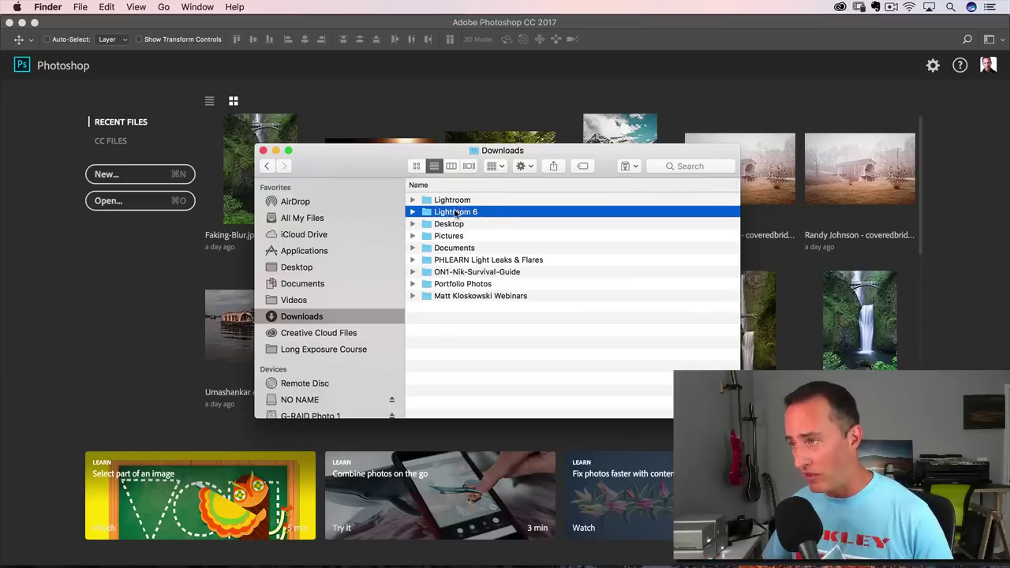
double_click(456, 212)
click(466, 226)
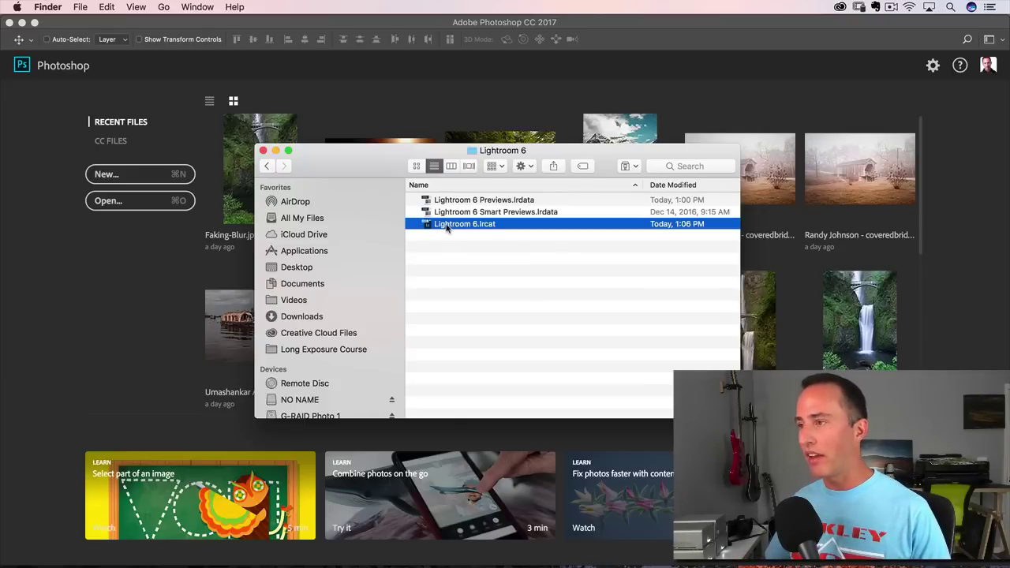
double_click(448, 225)
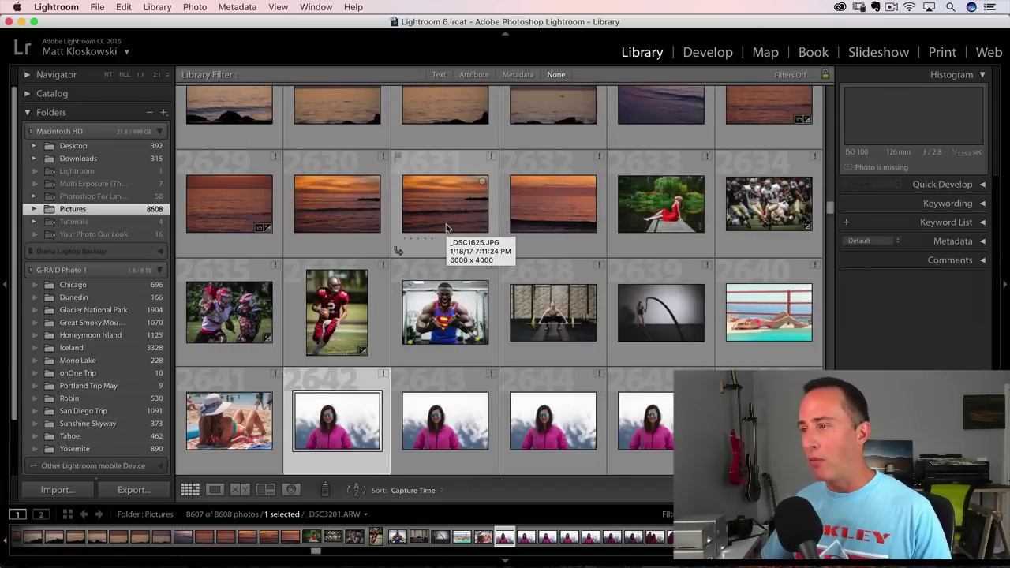
scroll(446, 224, down, 5)
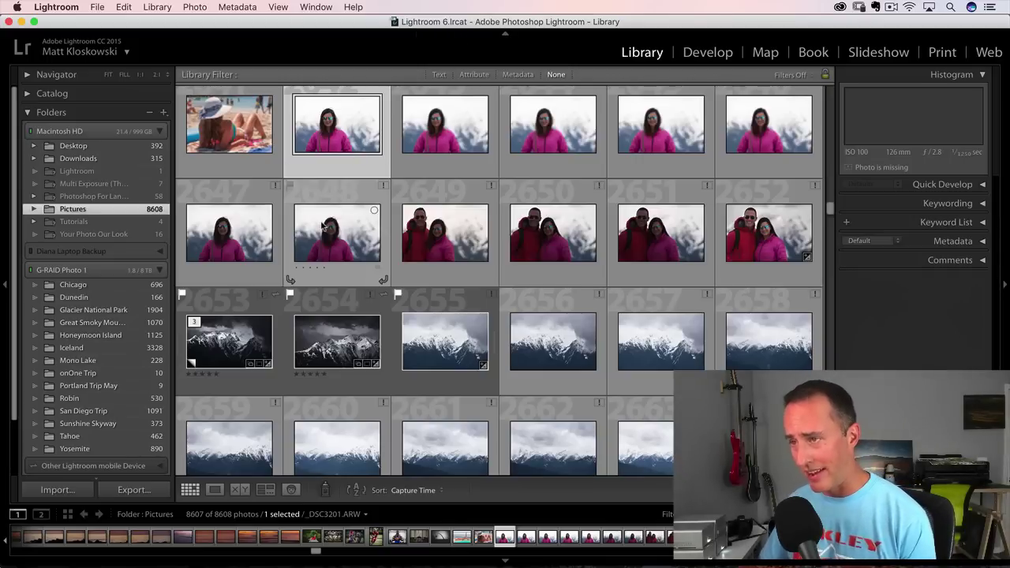
scroll(322, 227, down, 5)
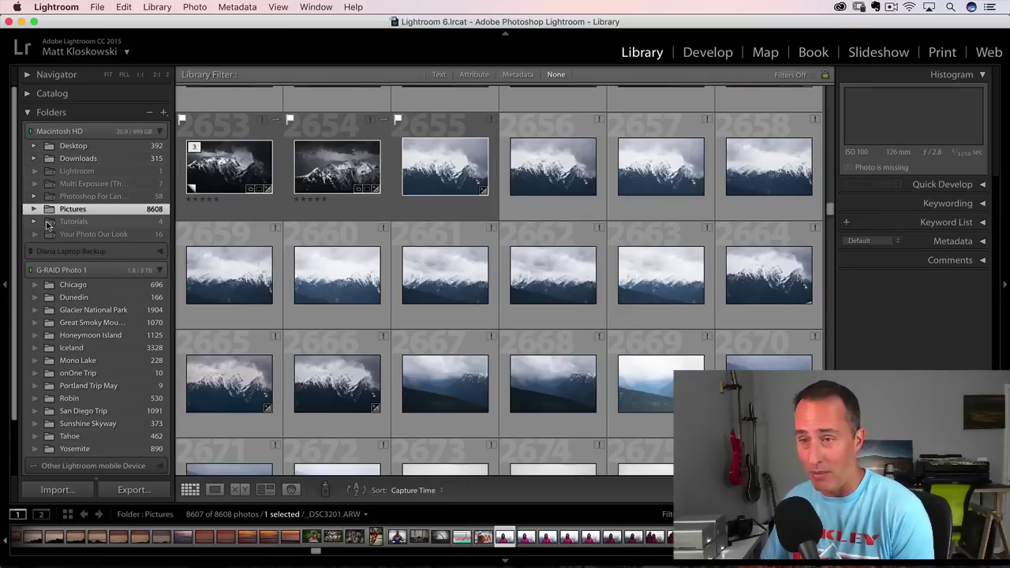
Step: Collapse Macintosh HD so the G-RAID Photo 1 folders appear directly beneath it
click(159, 130)
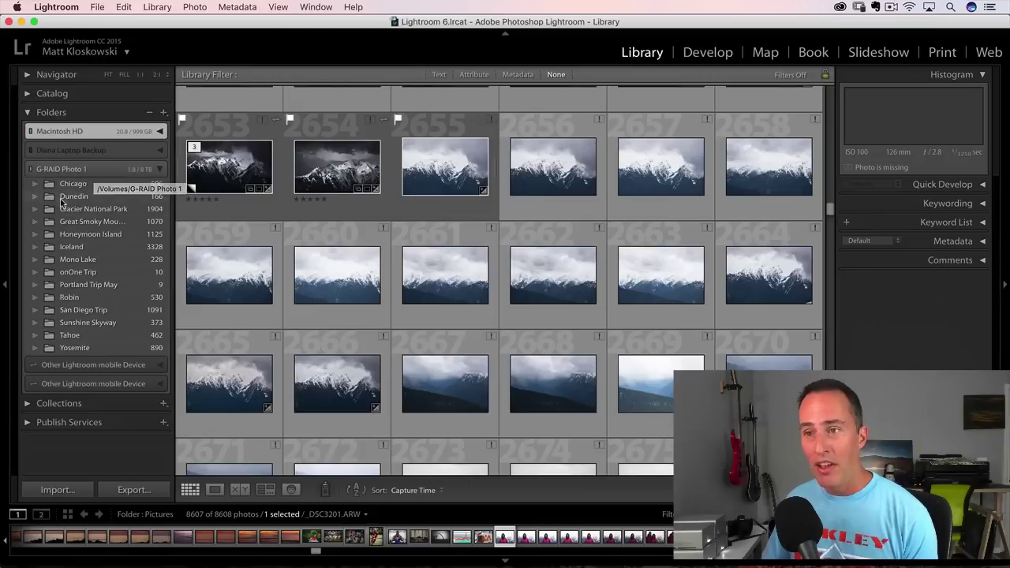
scroll(61, 202, down, 1)
scroll(62, 203, up, 1)
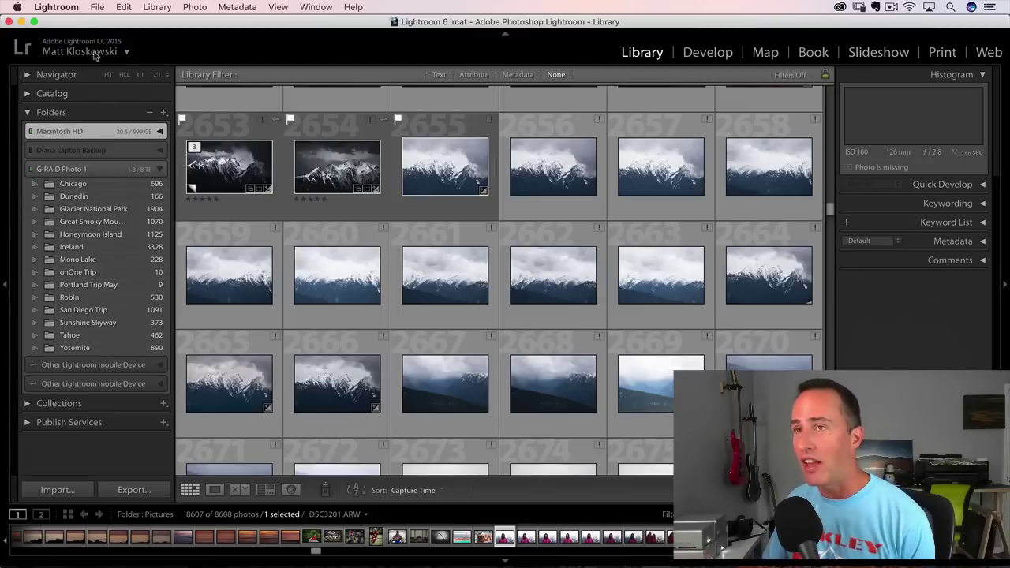
click(65, 9)
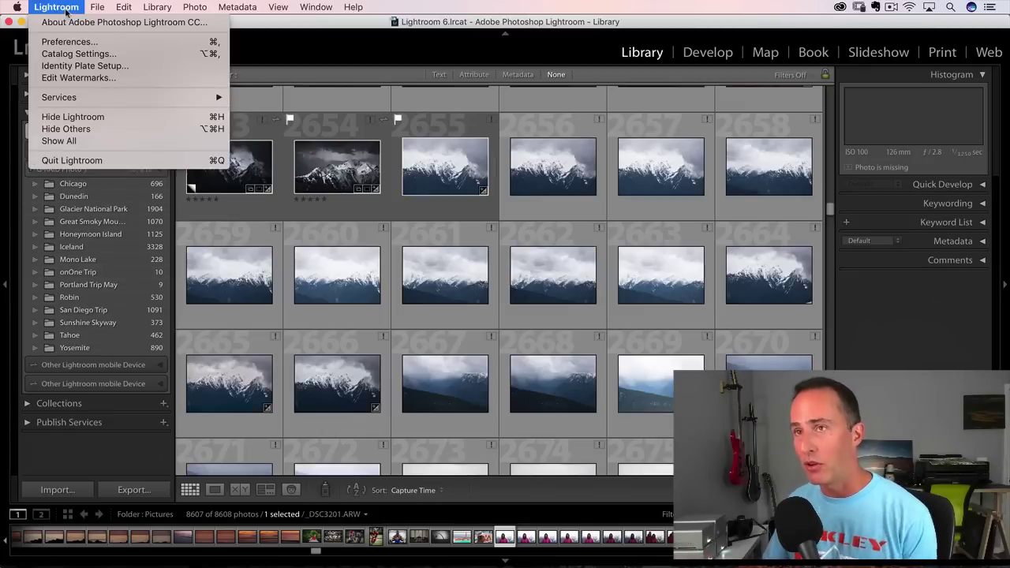
click(68, 53)
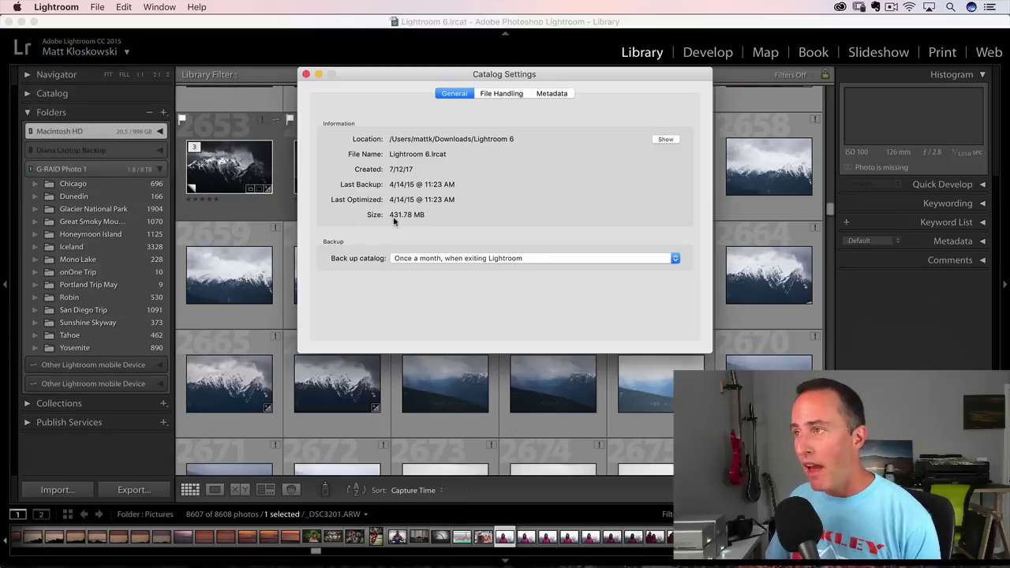
click(307, 75)
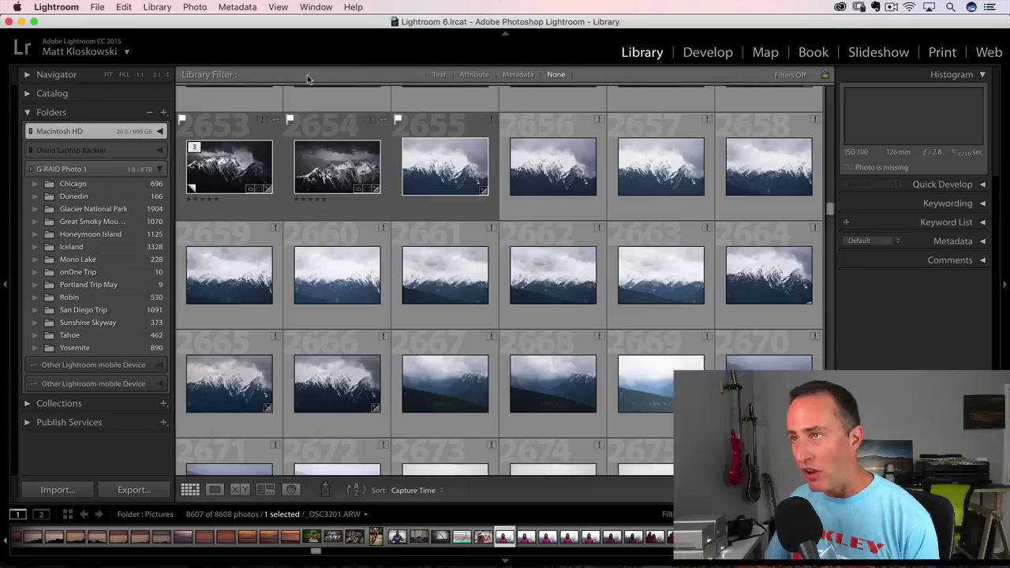
click(58, 7)
click(55, 43)
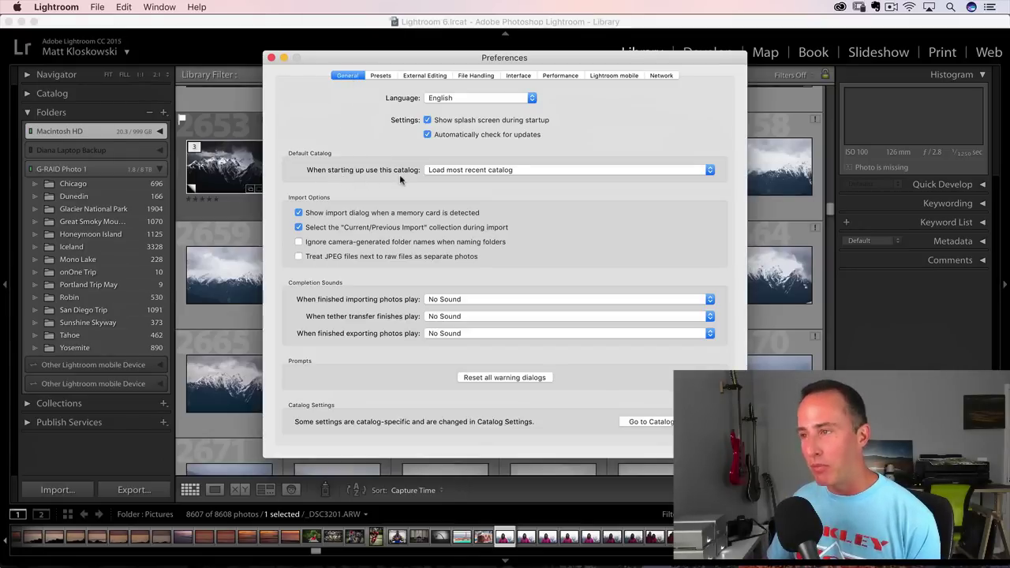
click(483, 170)
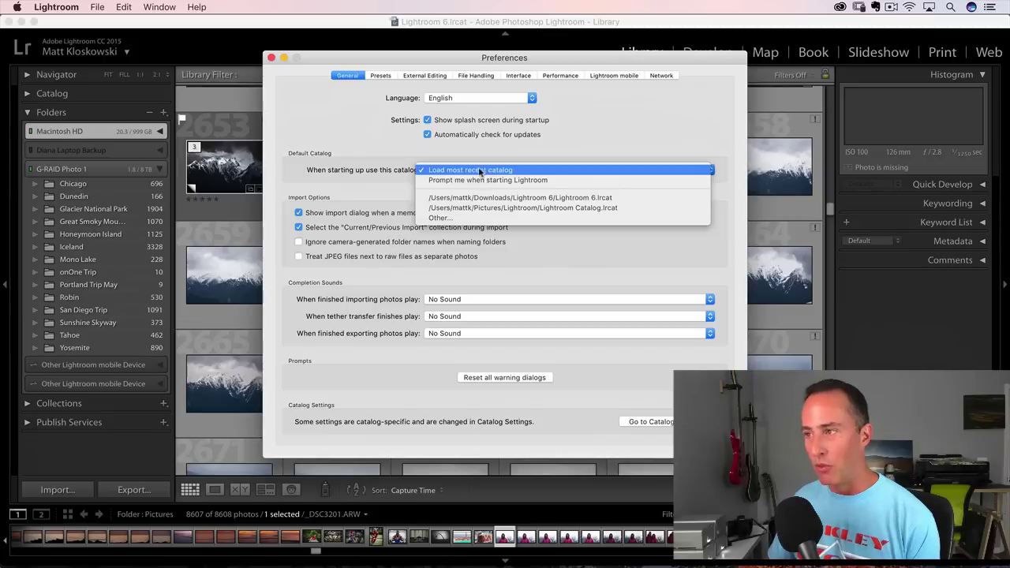
click(481, 170)
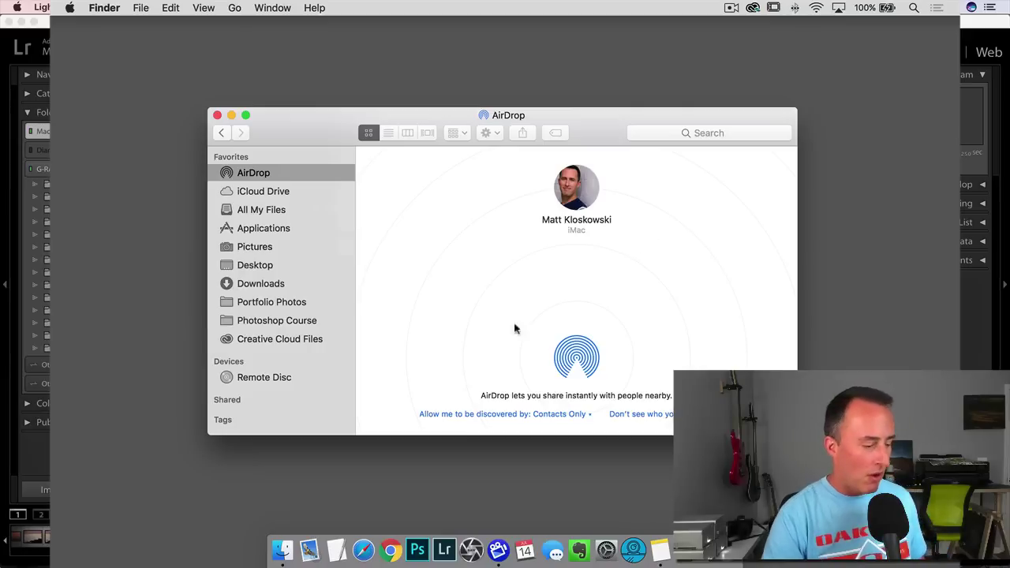
Step: Bring Lightroom forward and open its Preferences on the Presets tab
click(445, 545)
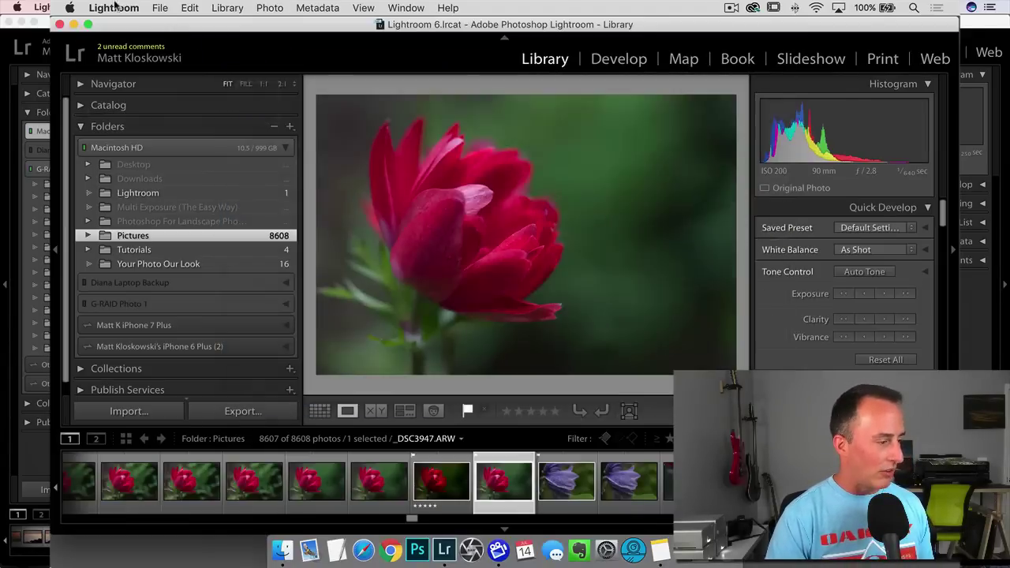
click(114, 7)
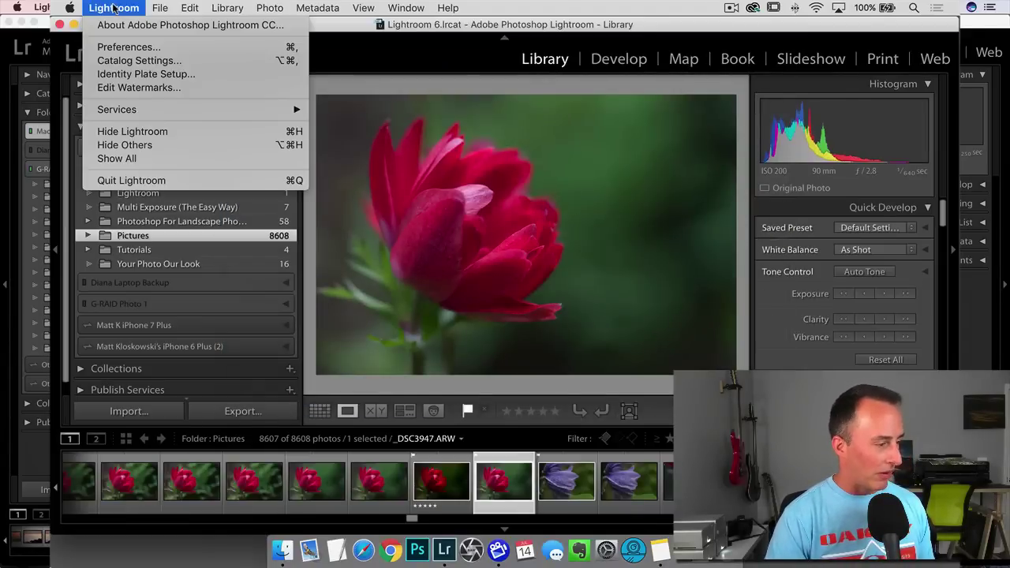
click(113, 48)
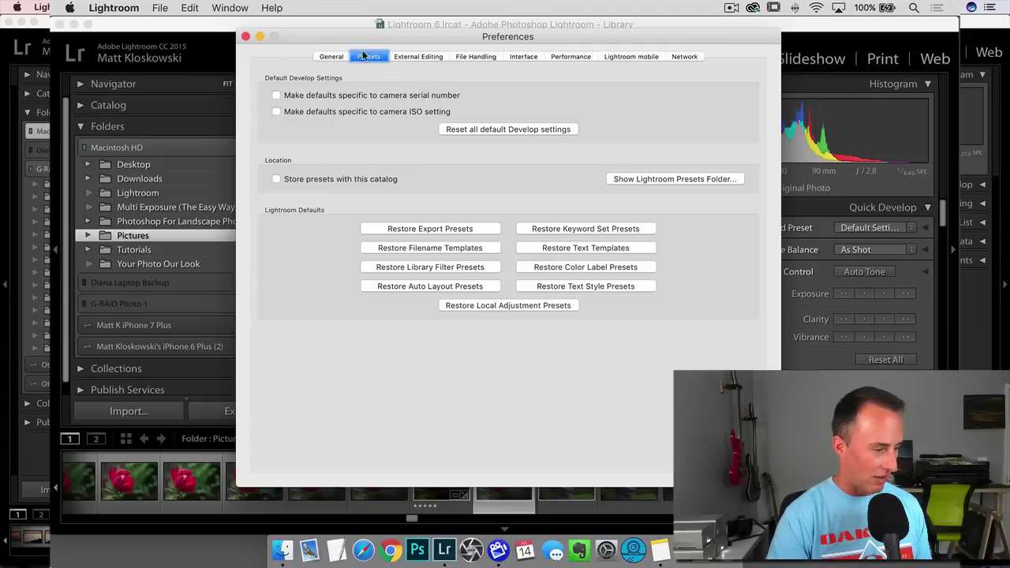
click(680, 179)
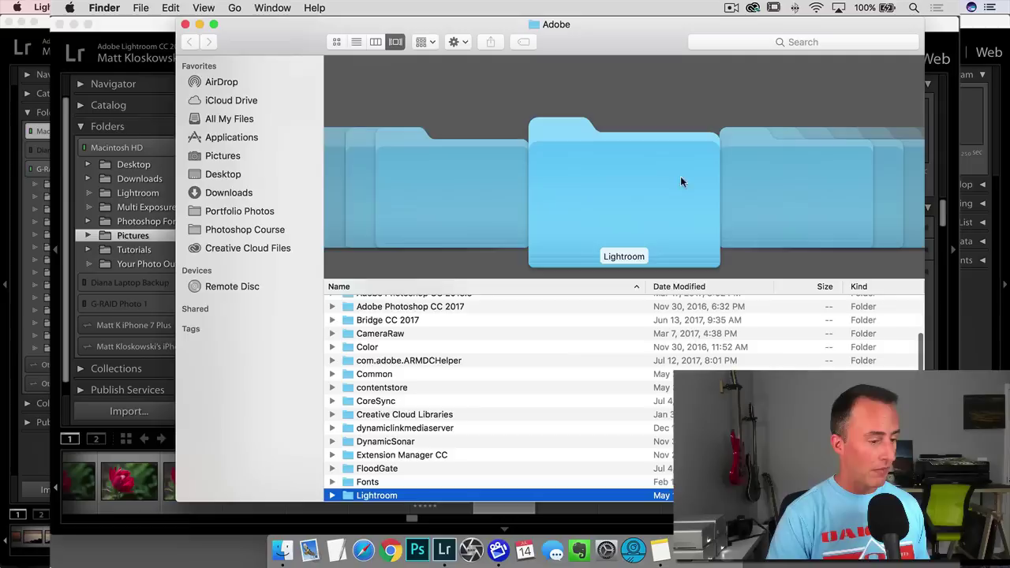
scroll(393, 396, down, 3)
scroll(394, 397, down, 2)
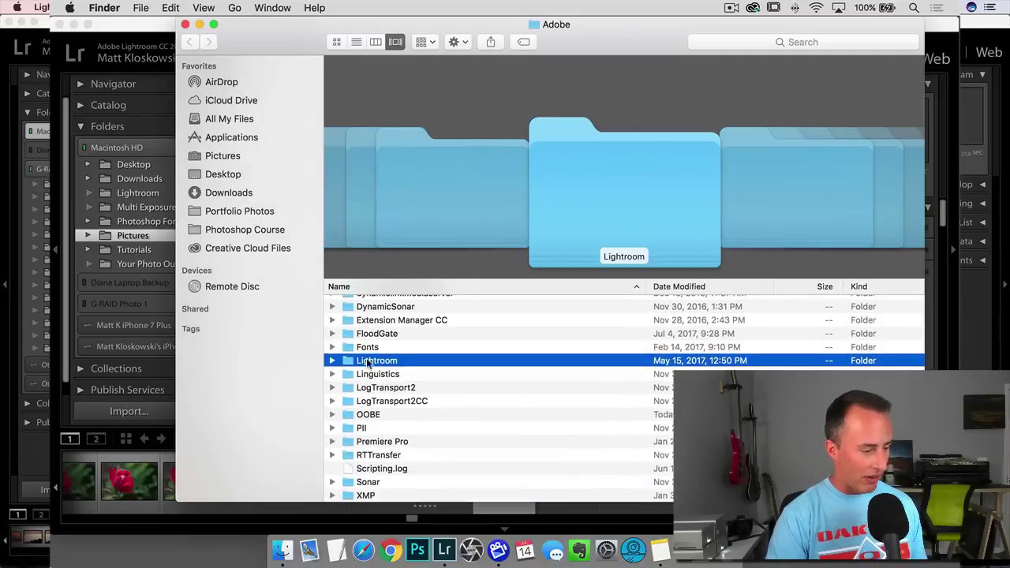
double_click(363, 361)
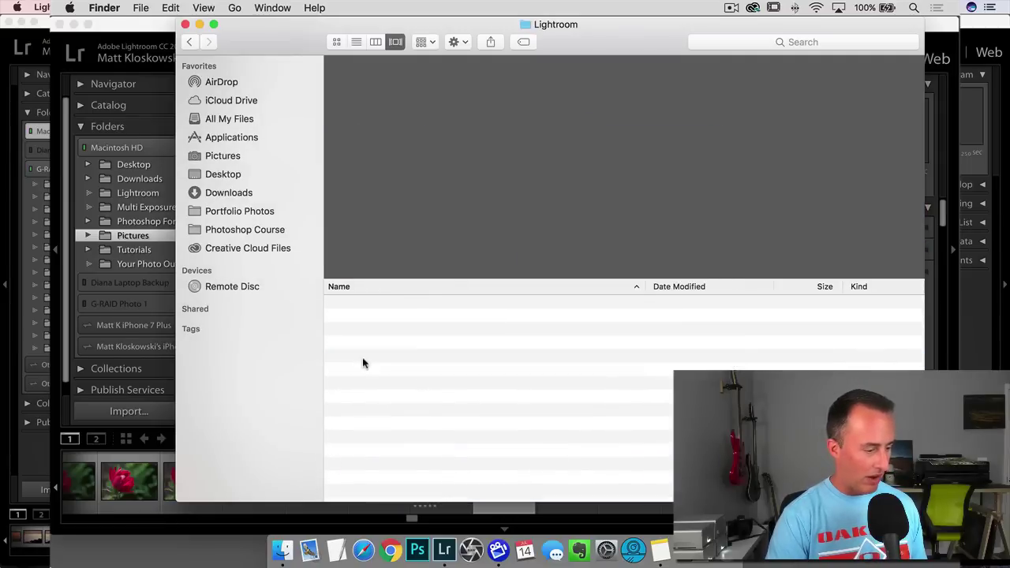
scroll(383, 319, up, 1)
scroll(382, 324, up, 3)
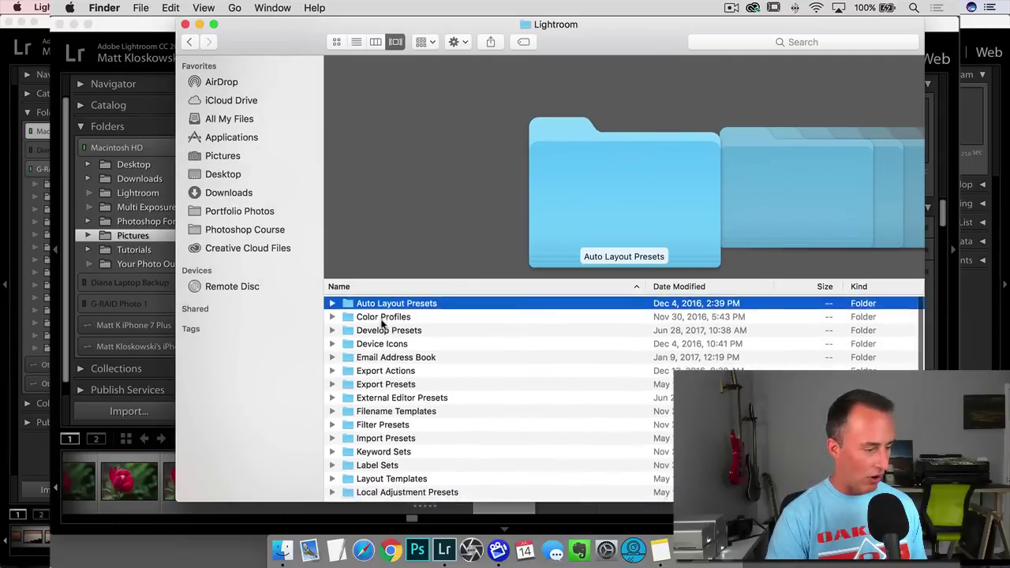
scroll(382, 324, down, 5)
scroll(382, 324, up, 5)
scroll(382, 324, down, 3)
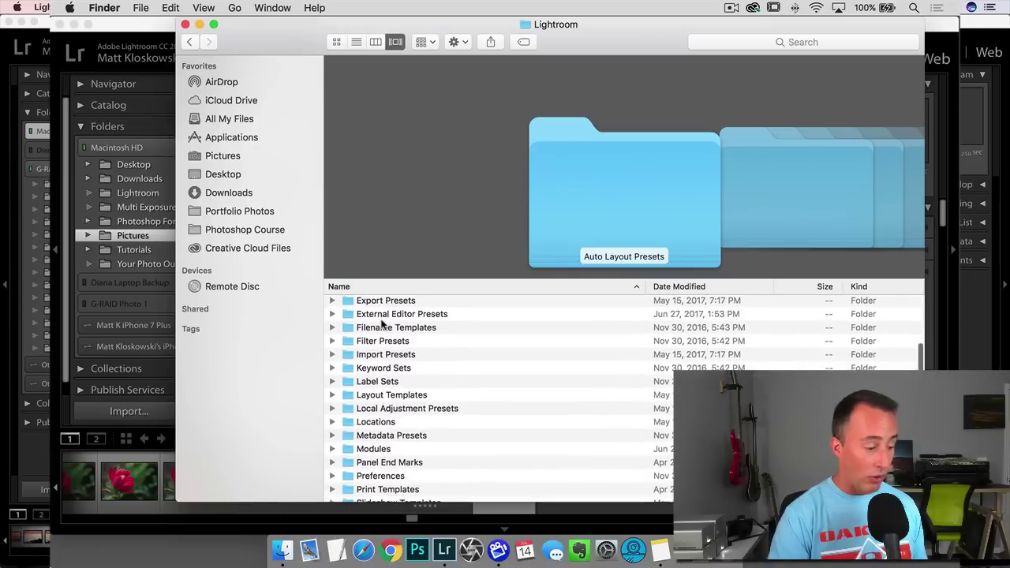
key(Down)
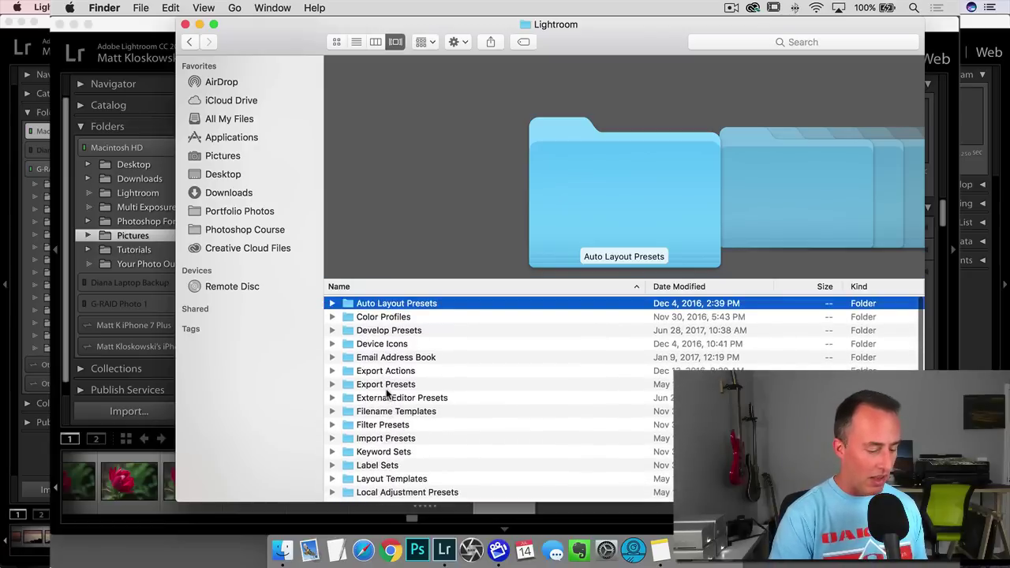
key(super+Up)
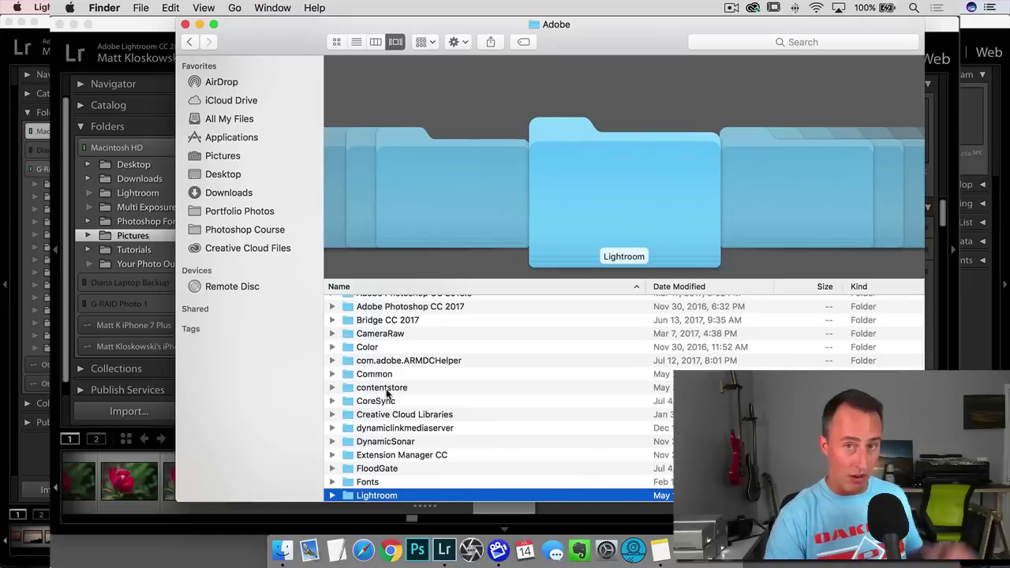
scroll(371, 406, down, 4)
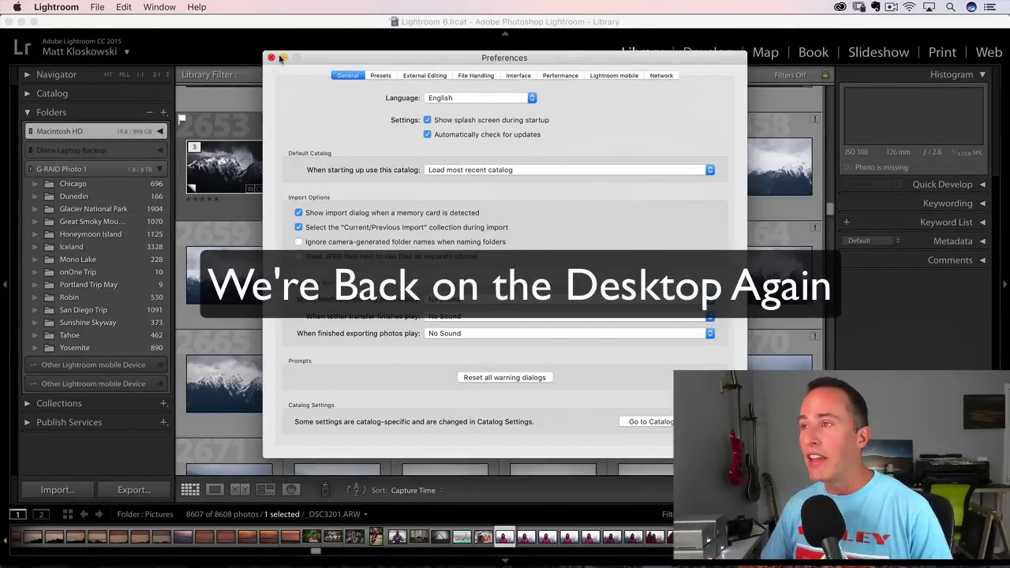
Step: Show the Presets preferences and bring the Lightroom 6 Finder window up to Downloads
click(384, 76)
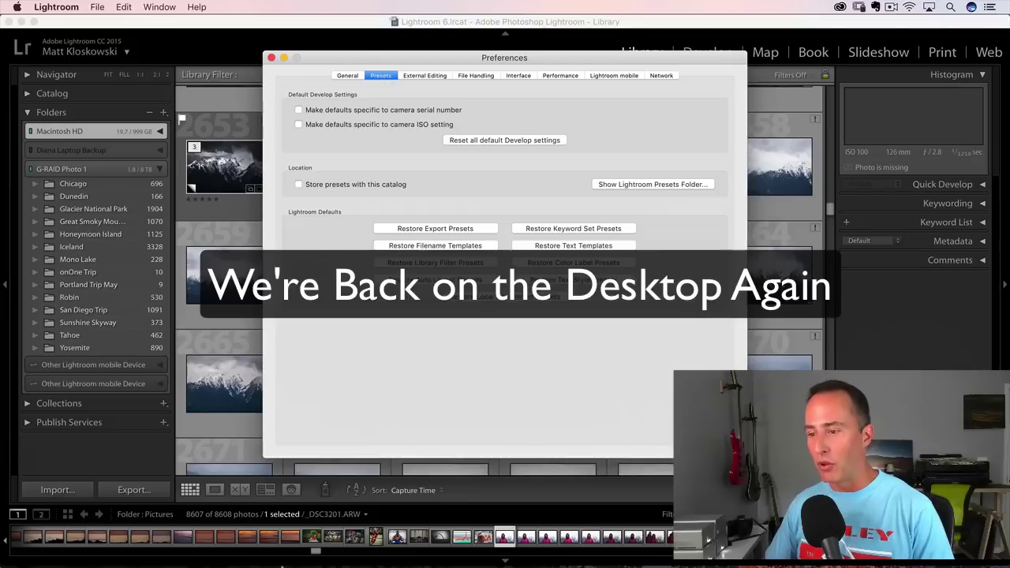
right_click(178, 543)
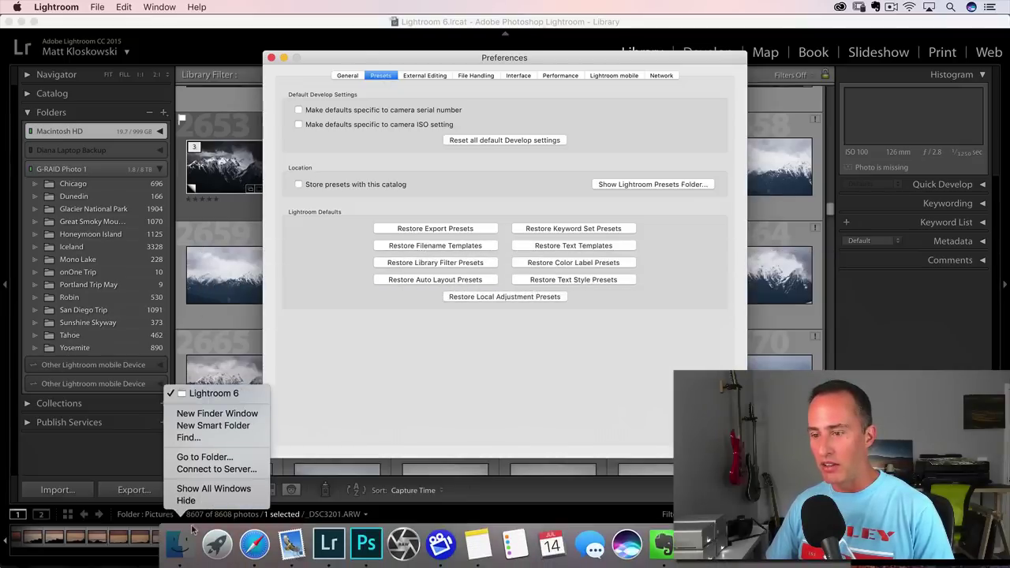
click(183, 542)
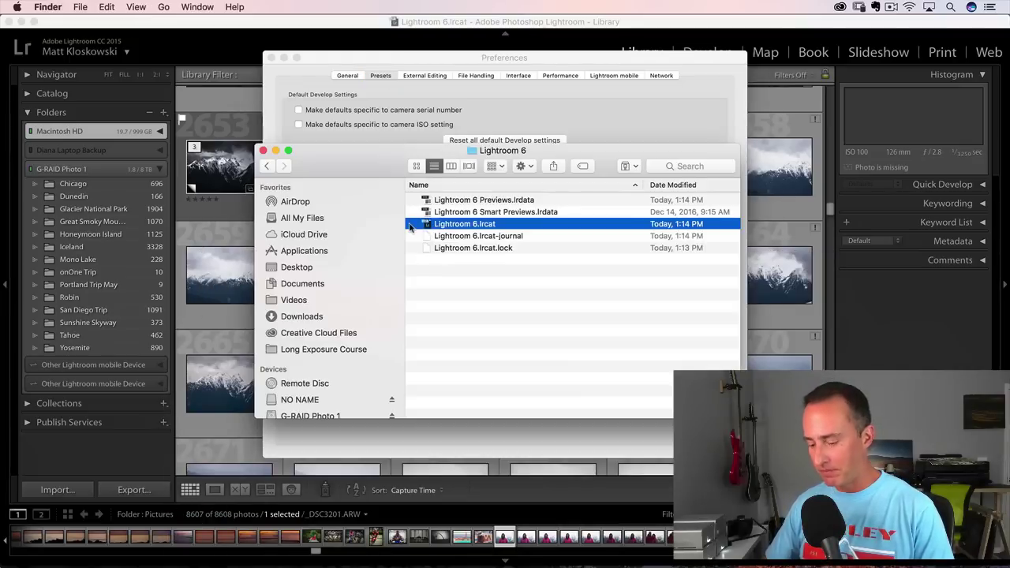
key(super+Up)
Step: Check the copied Lightroom folder in Downloads, then place Finder and Preferences side by side
click(443, 201)
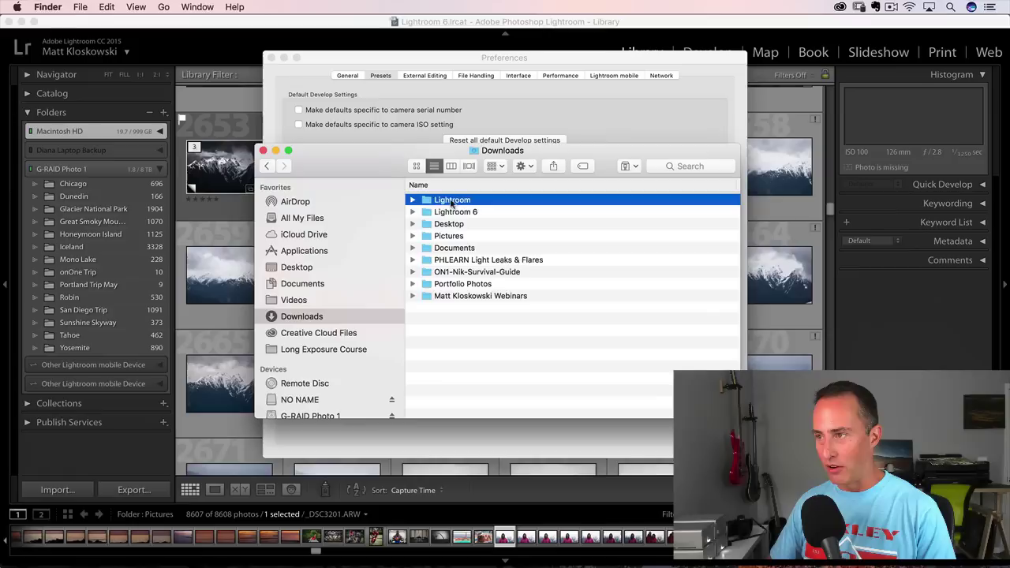
double_click(448, 202)
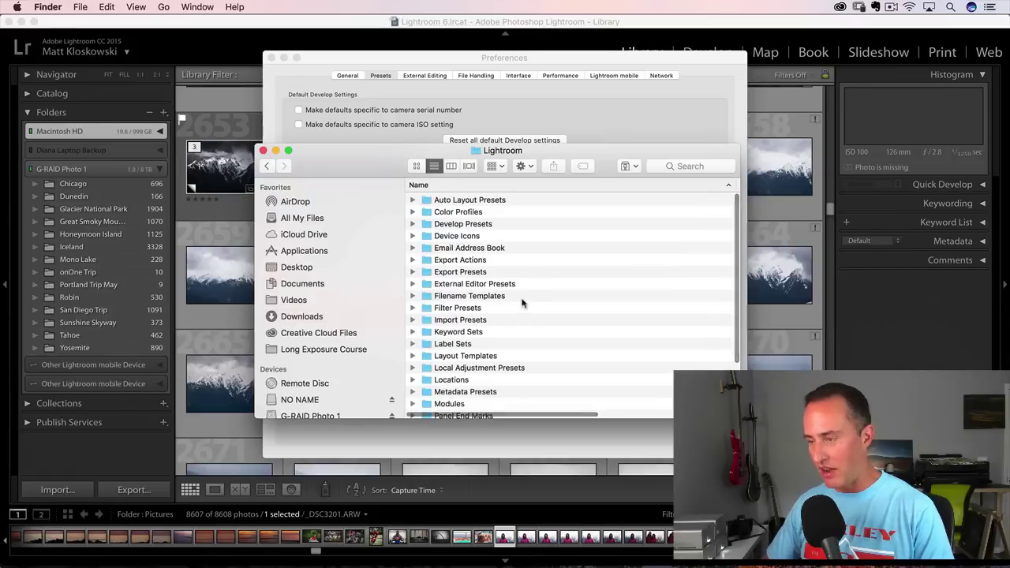
key(super+Up)
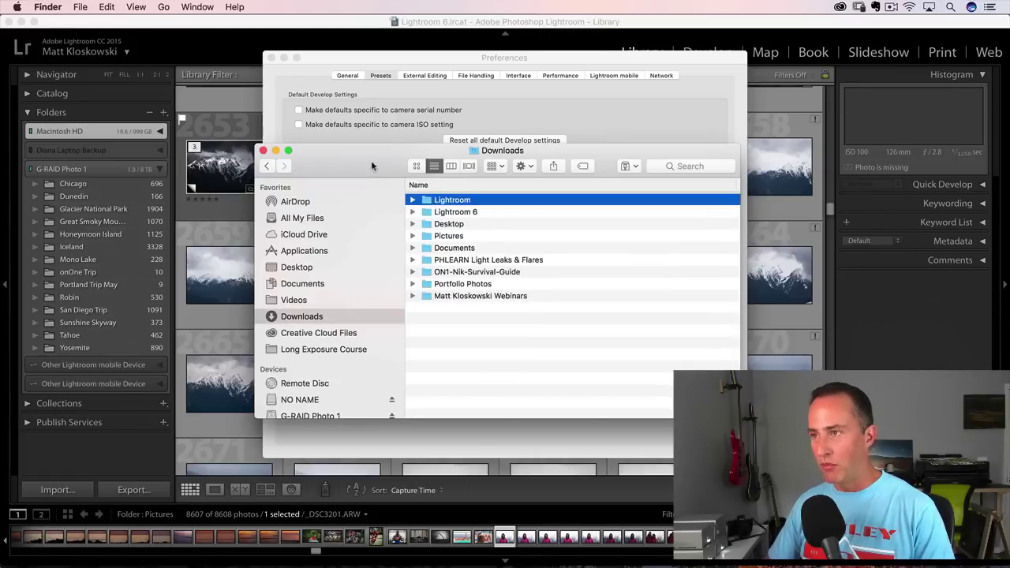
drag(351, 165, 735, 94)
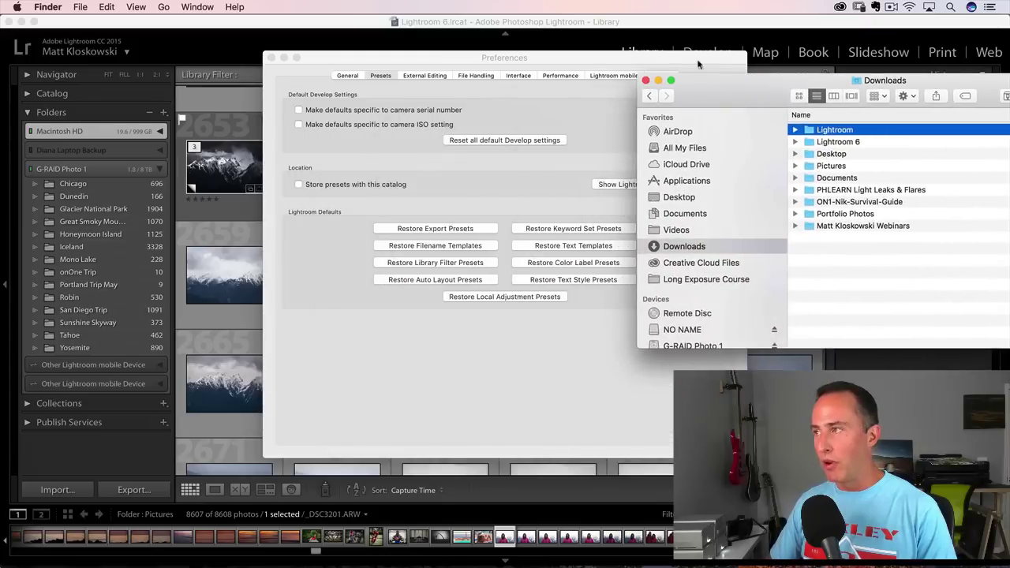
drag(677, 55, 494, 44)
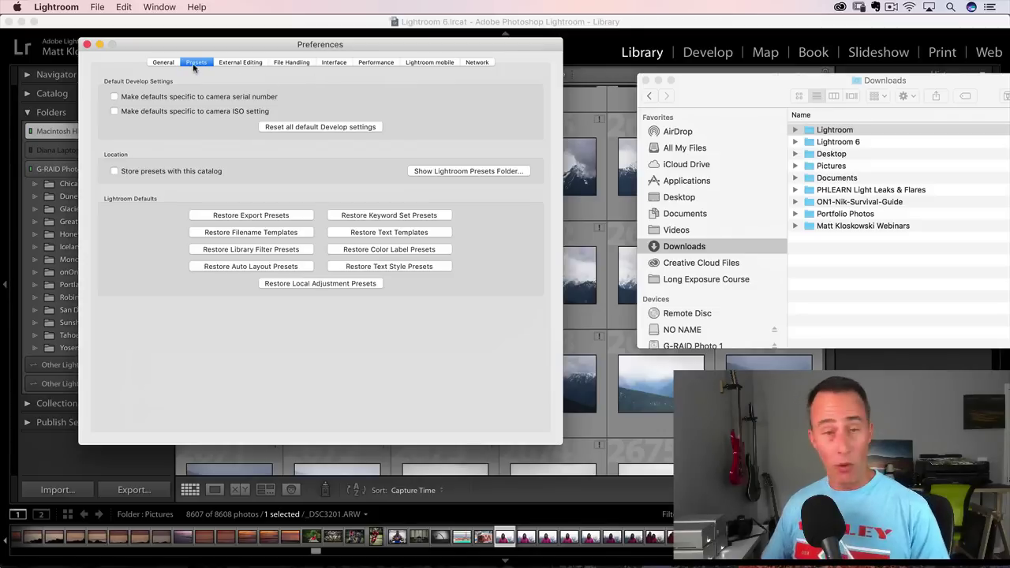
Step: Reveal the Adobe folder holding Lightroom's presets in a second Finder window beside Downloads
click(466, 172)
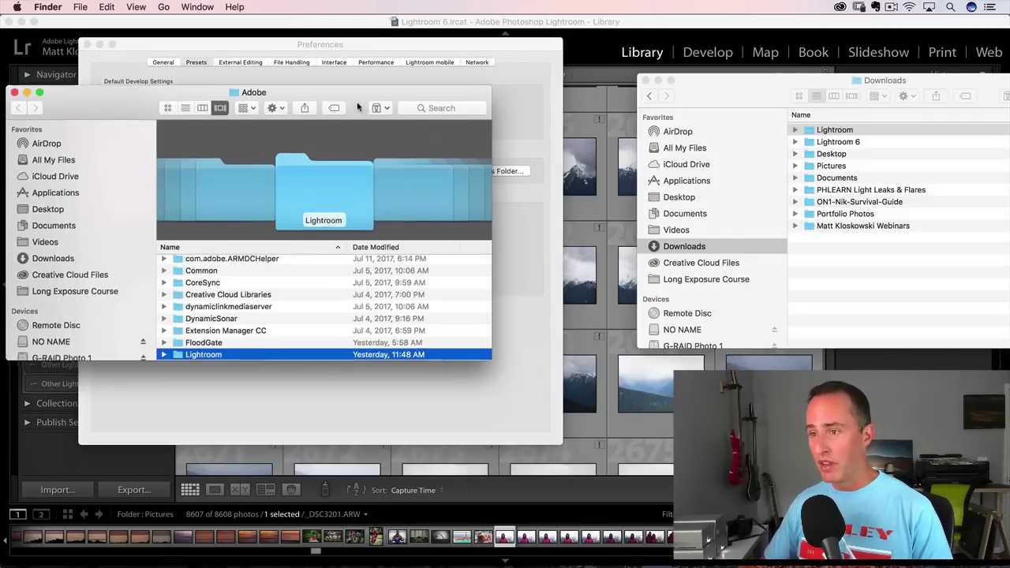
drag(358, 107, 405, 67)
scroll(267, 251, down, 3)
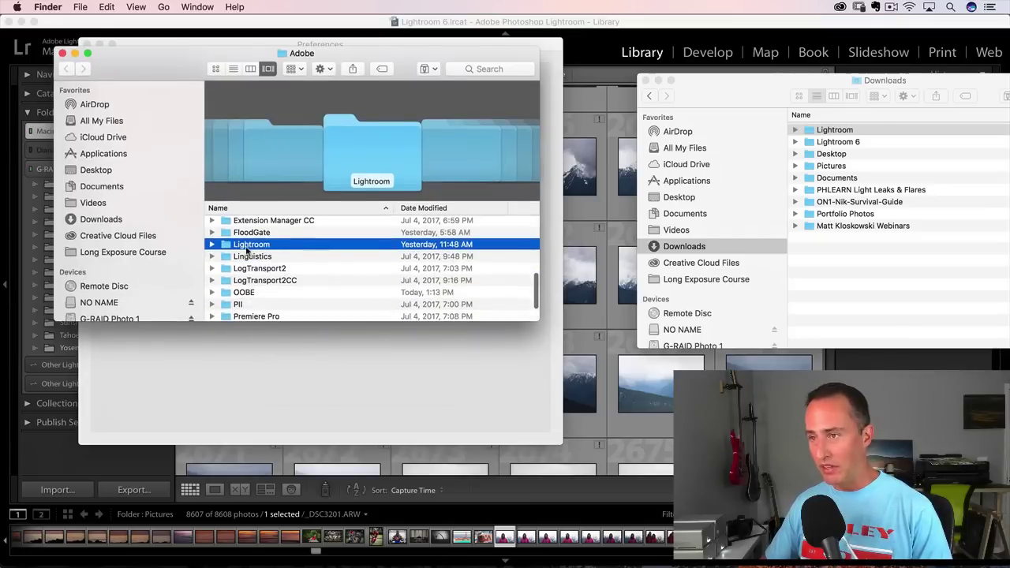
click(813, 131)
drag(750, 96, 691, 93)
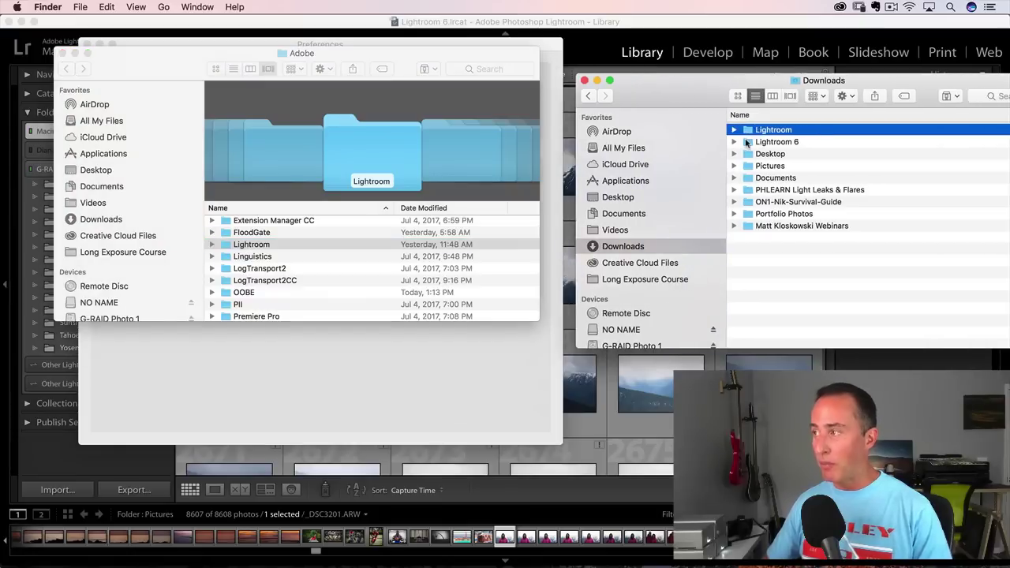